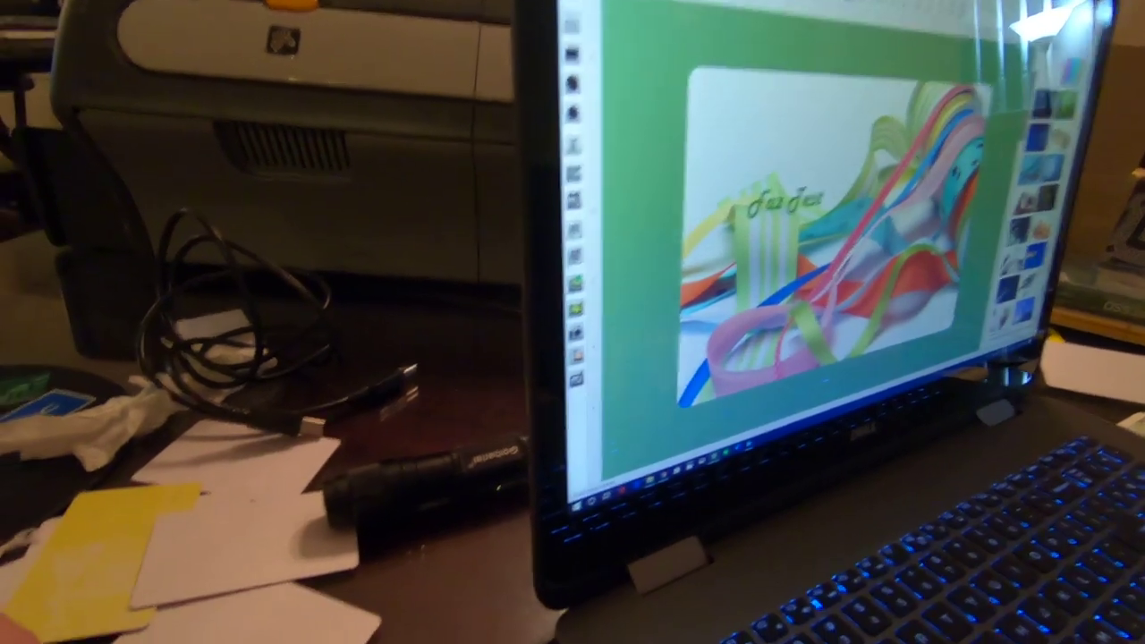
Print the 'Faz Test' ribbon card from File > Print and confirm the job to the Zebra printer
key(alt+f)
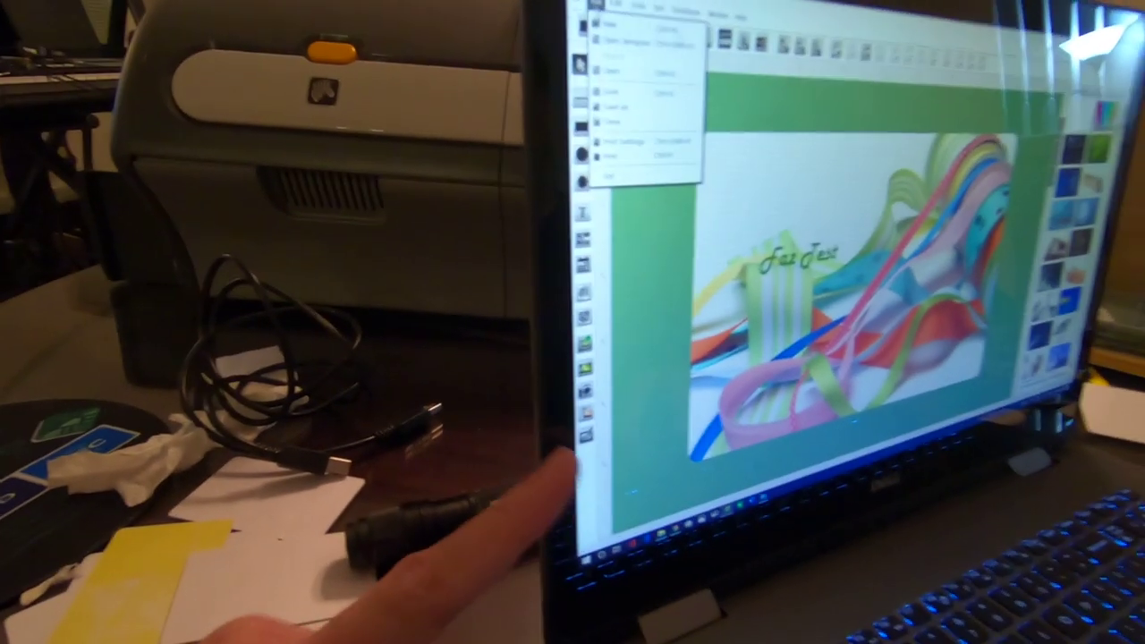
key(Escape)
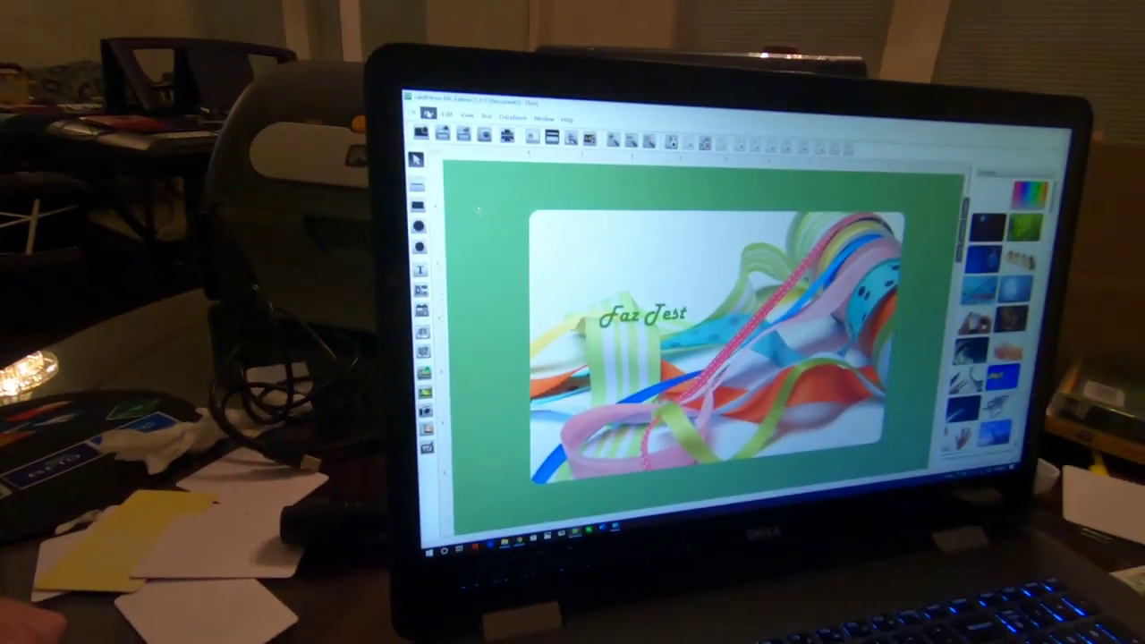
click(466, 100)
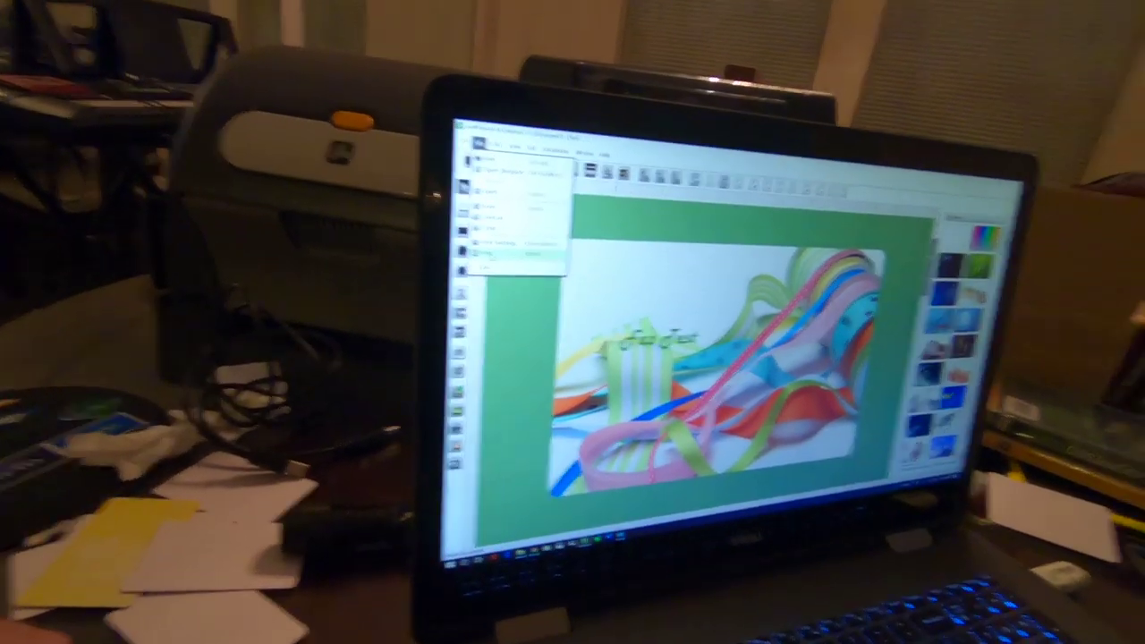
click(481, 244)
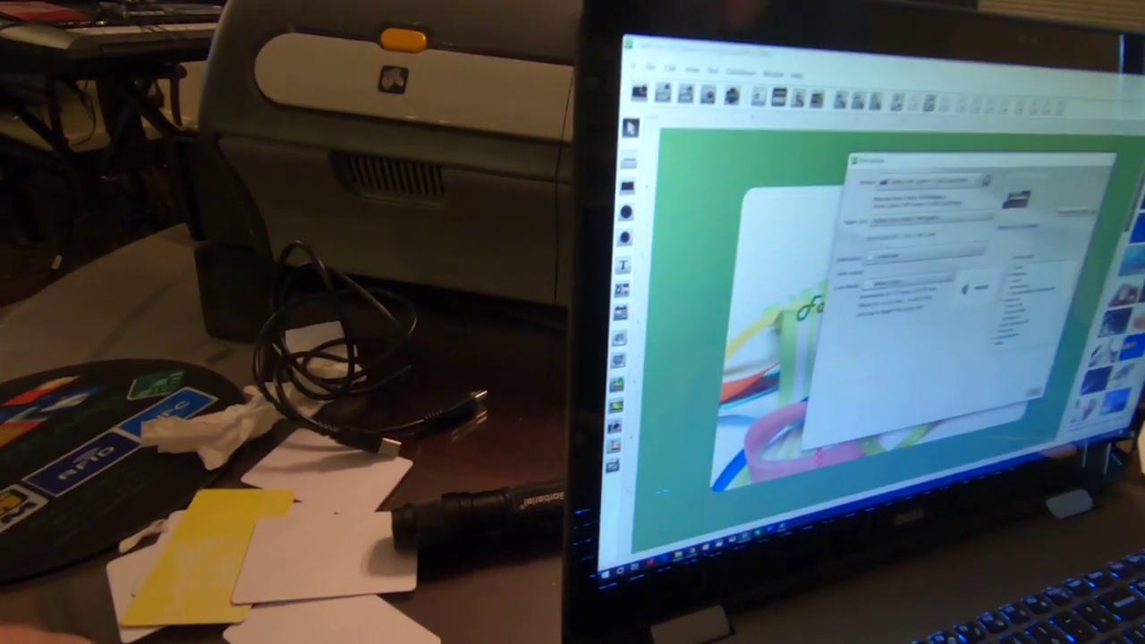
key(Return)
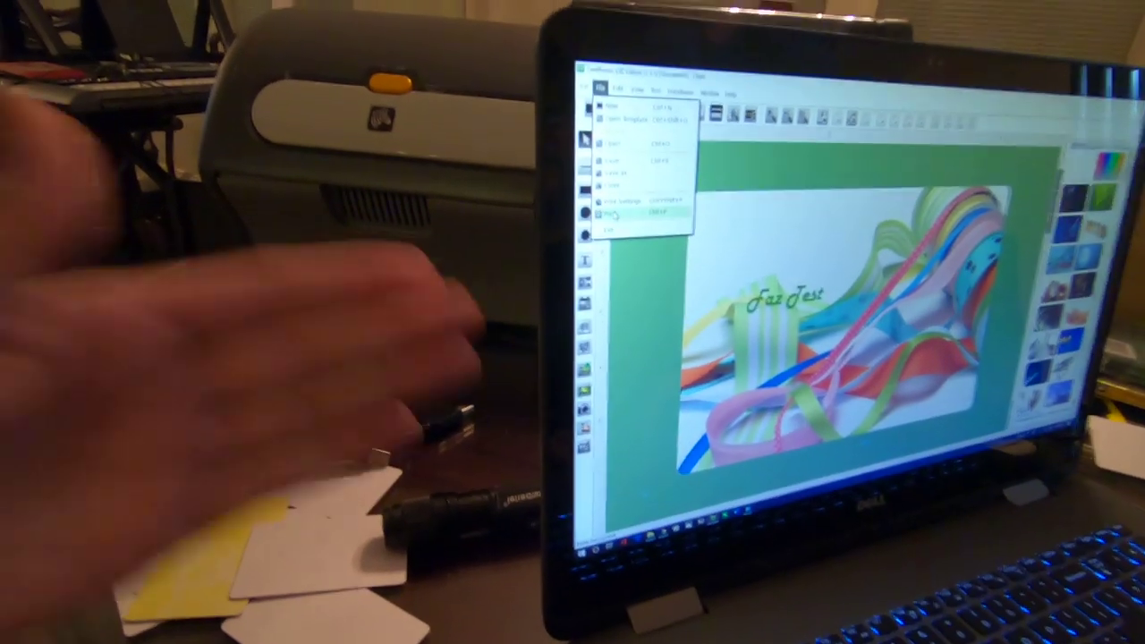
click(631, 233)
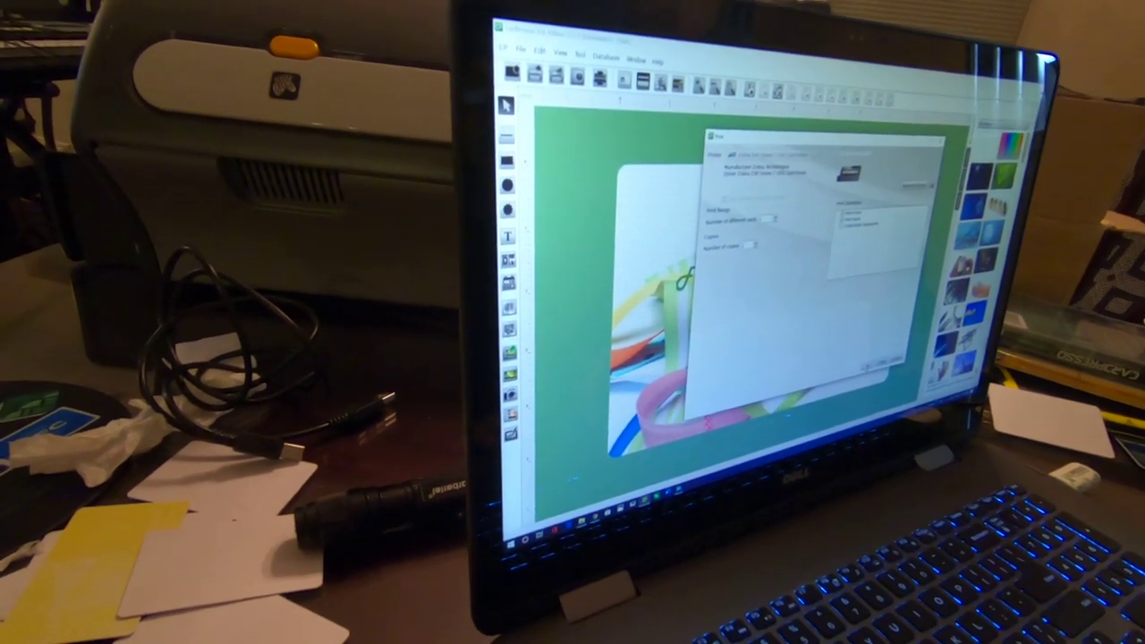
key(Return)
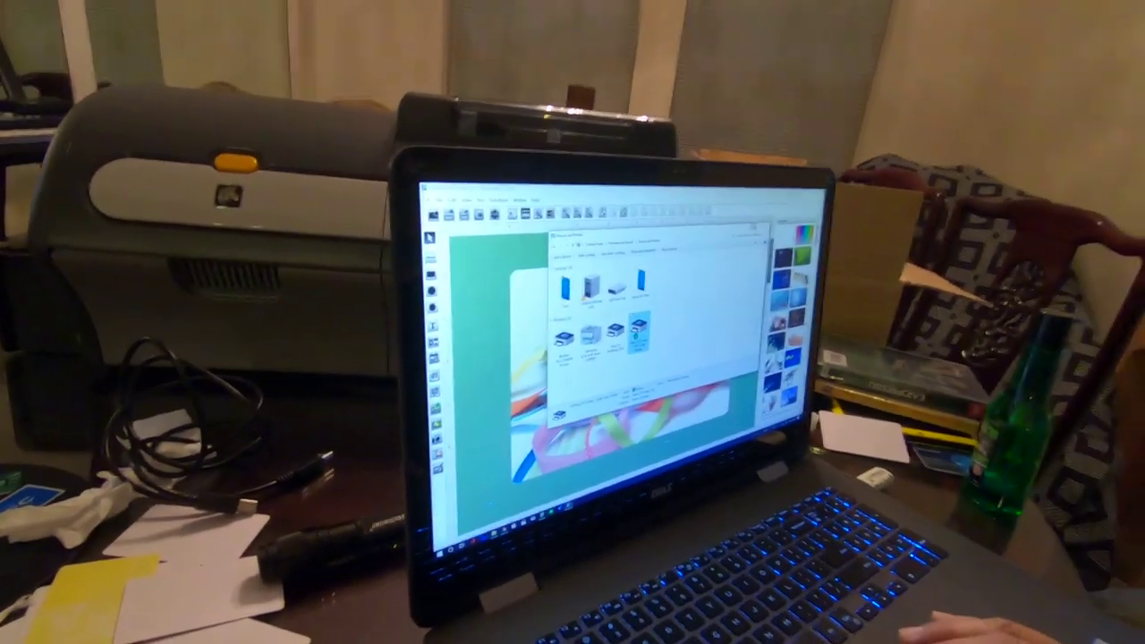
key(alt+F4)
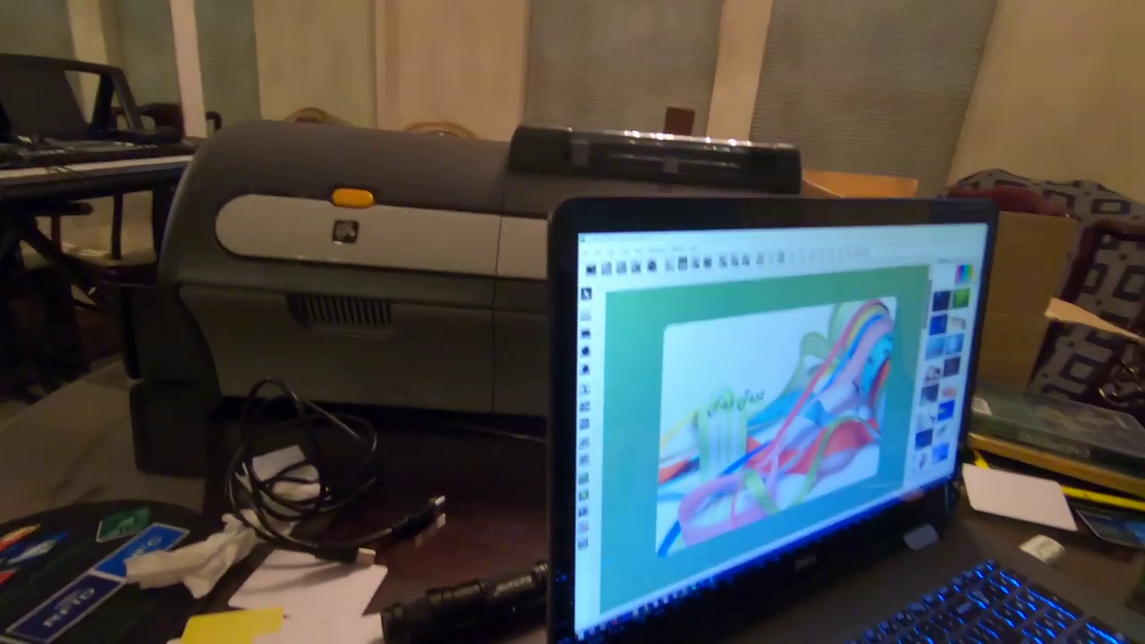
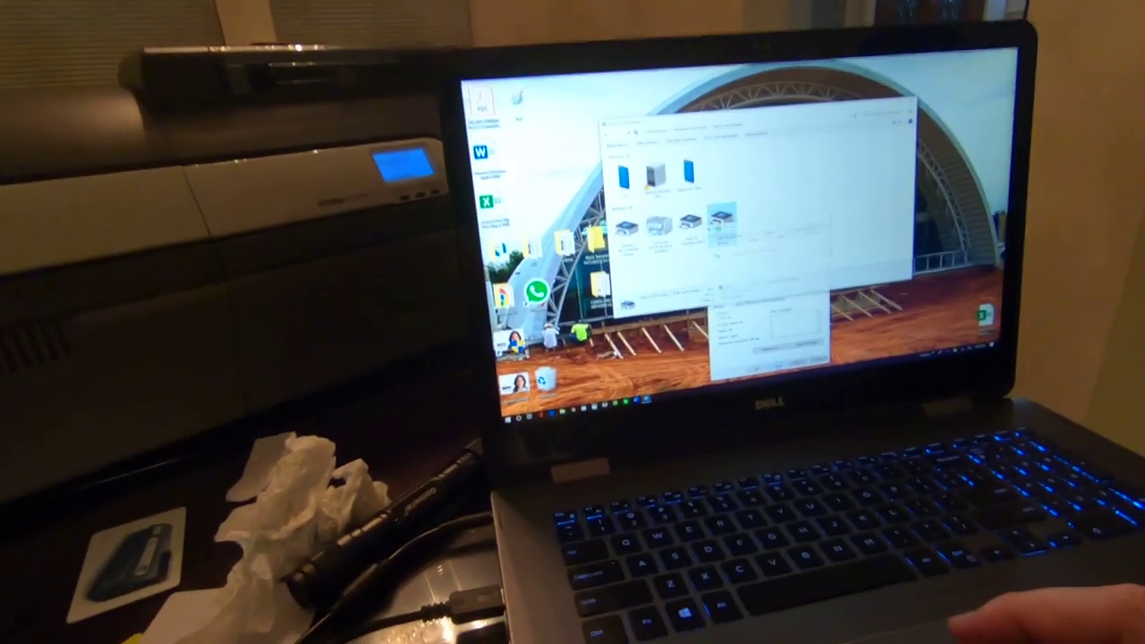
Close the Zebra printer properties dialog and the Devices and Printers window
click(870, 212)
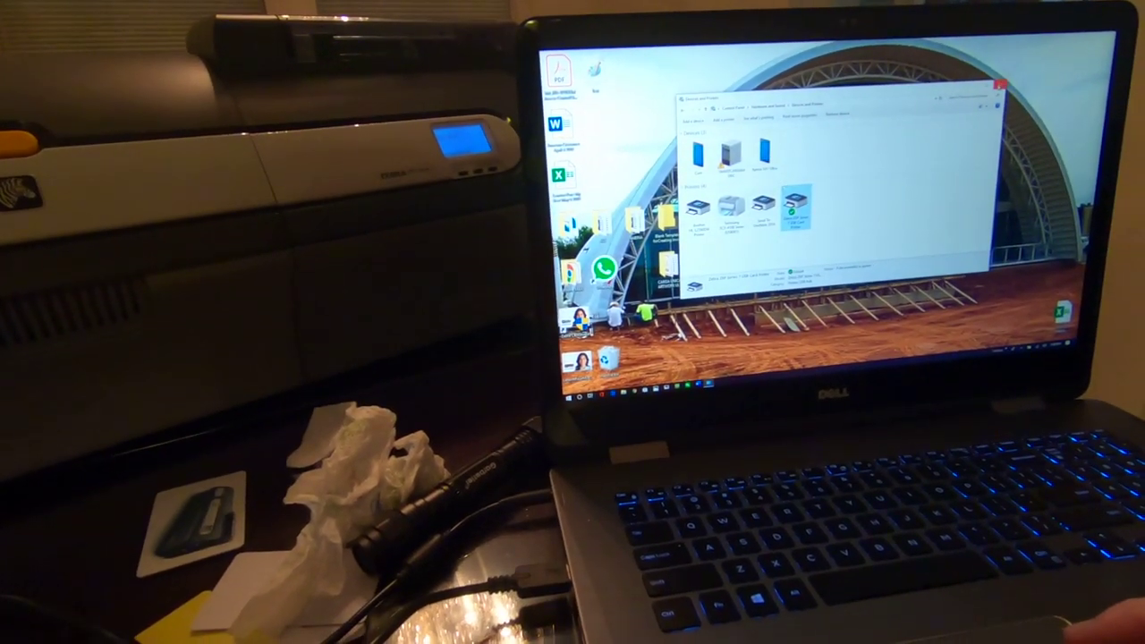
click(1005, 83)
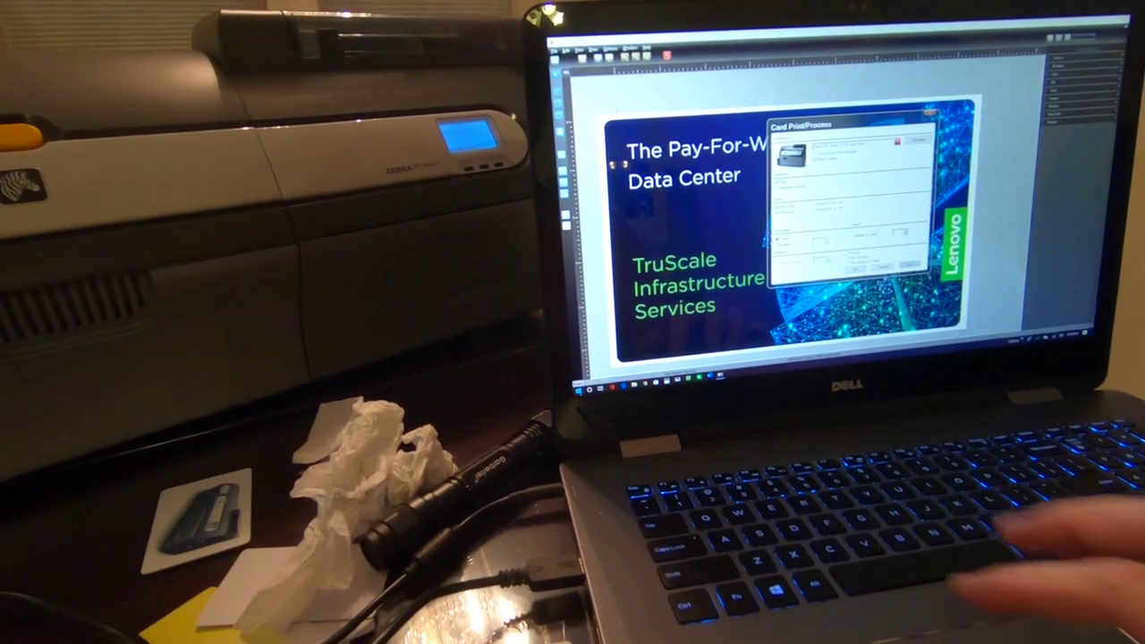
key(super)
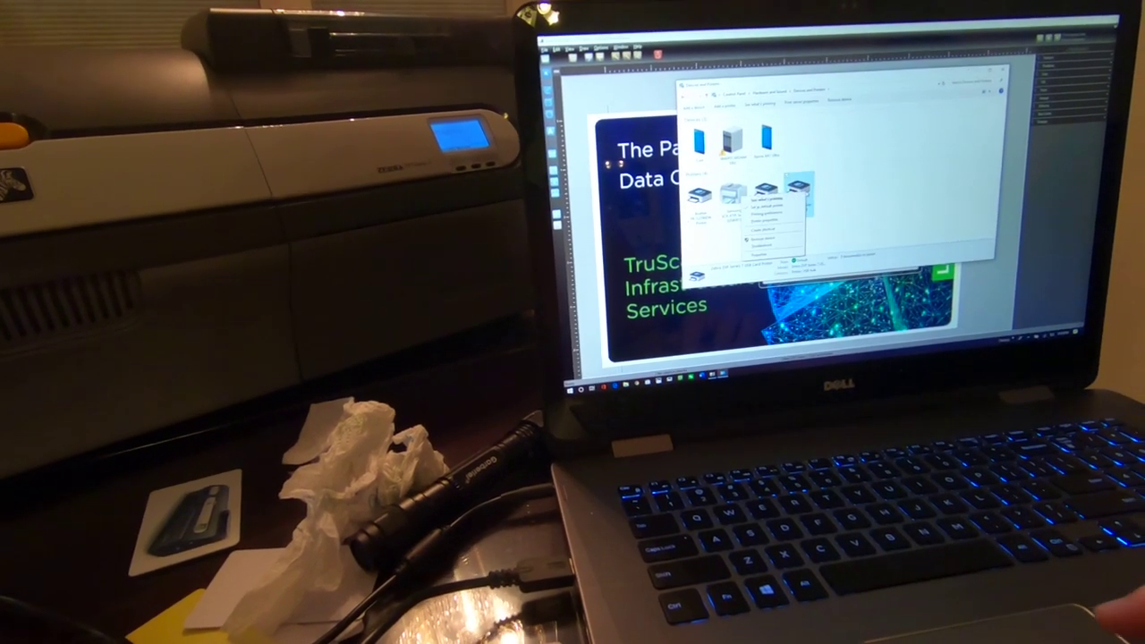
Set the Zebra card printer as the Windows default printer and return to the TruScale design
click(766, 206)
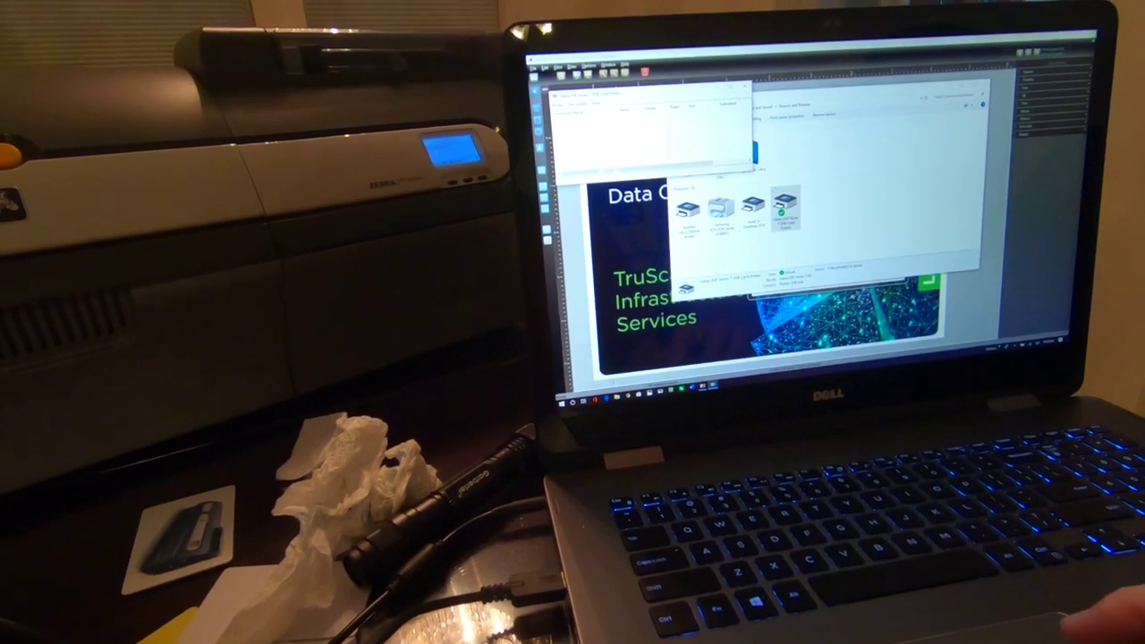
click(605, 167)
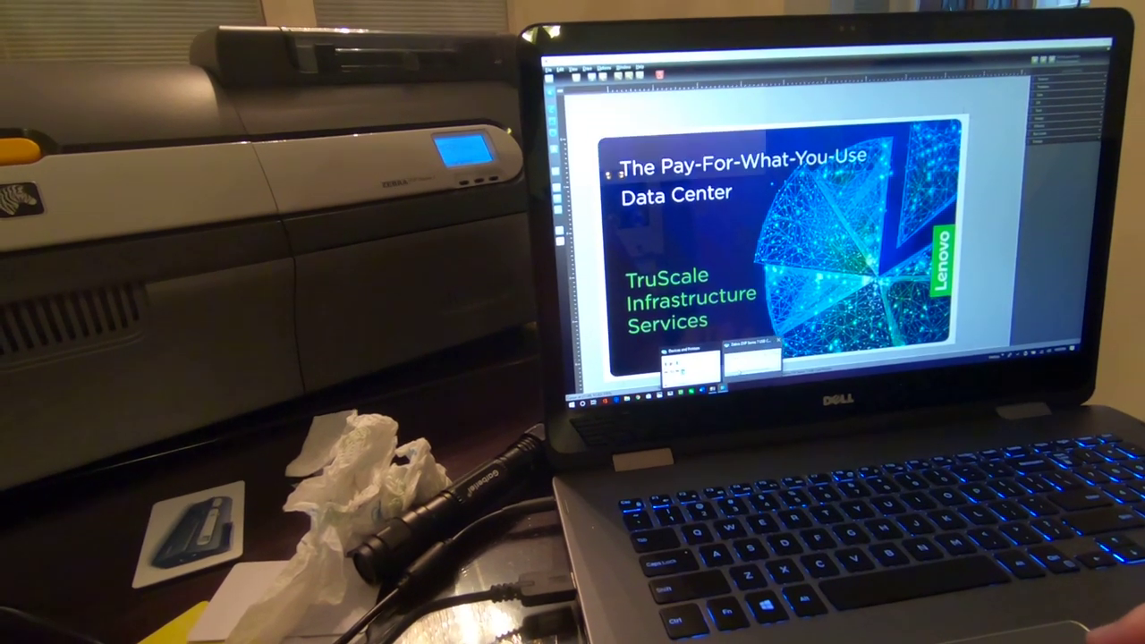
click(751, 356)
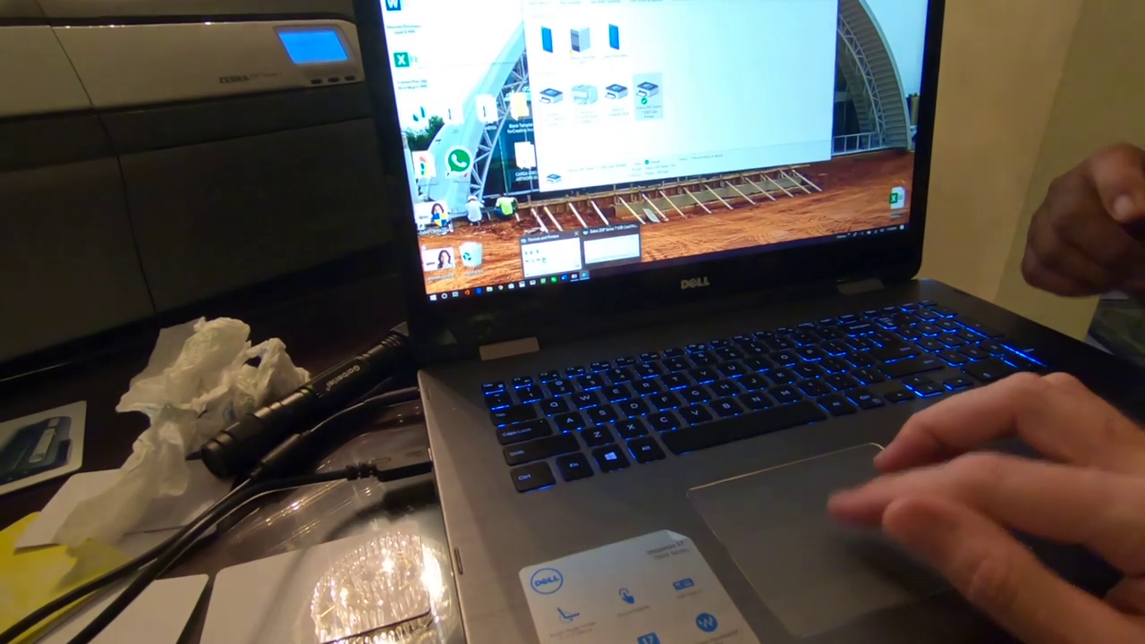
Restore the Devices and Printers window from the taskbar
click(550, 253)
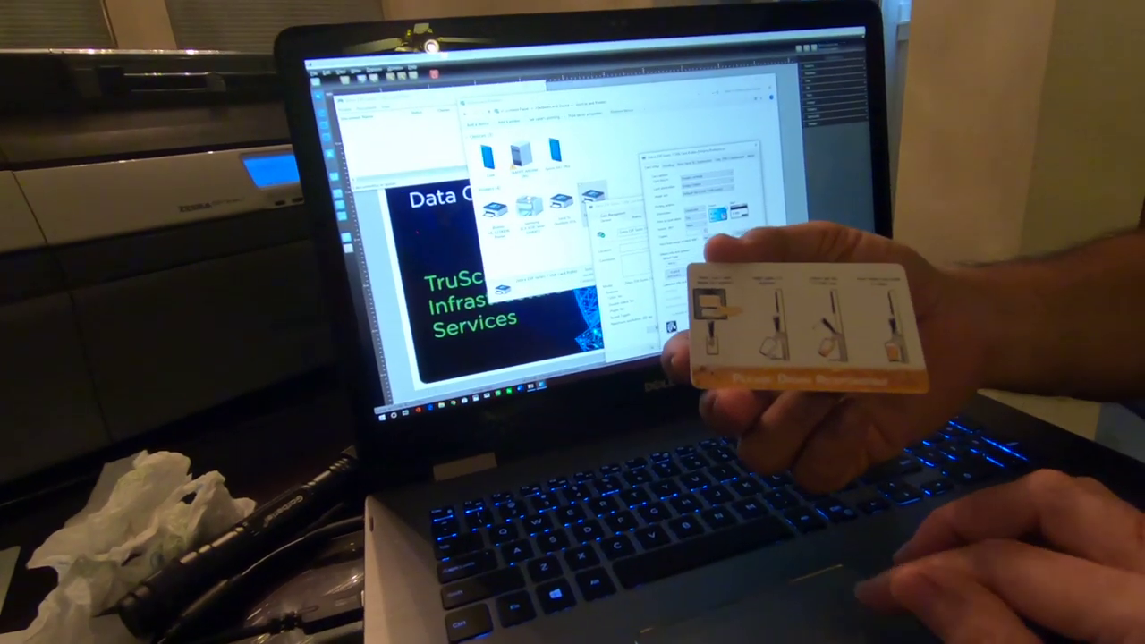
Show the Zebra color image adjustment page and drag a color slider back toward default
click(742, 159)
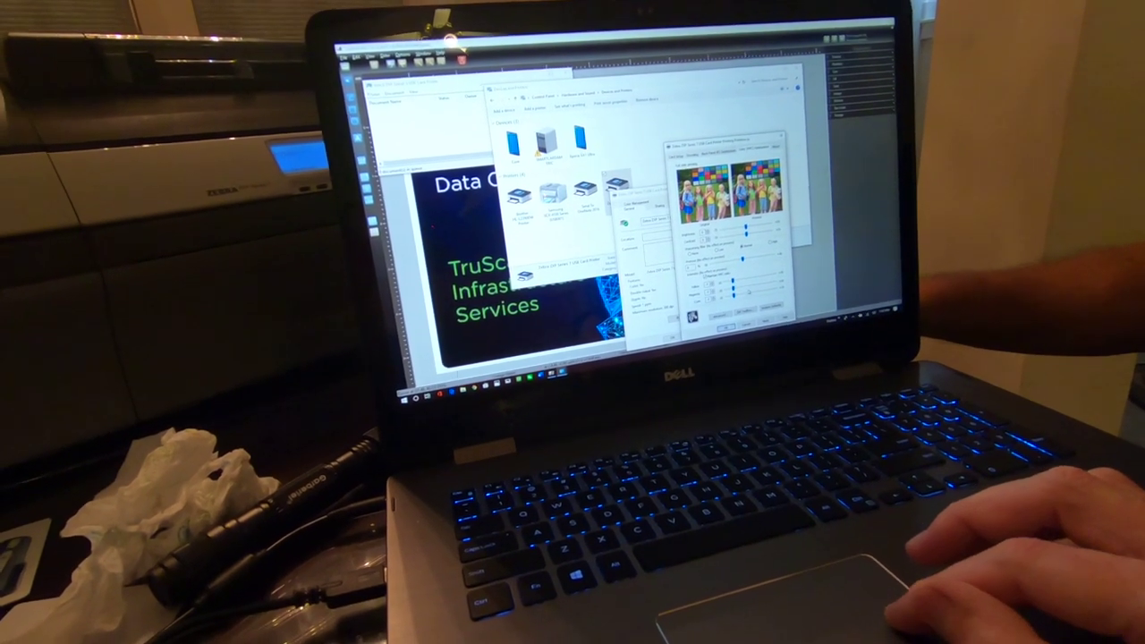
drag(734, 284, 765, 285)
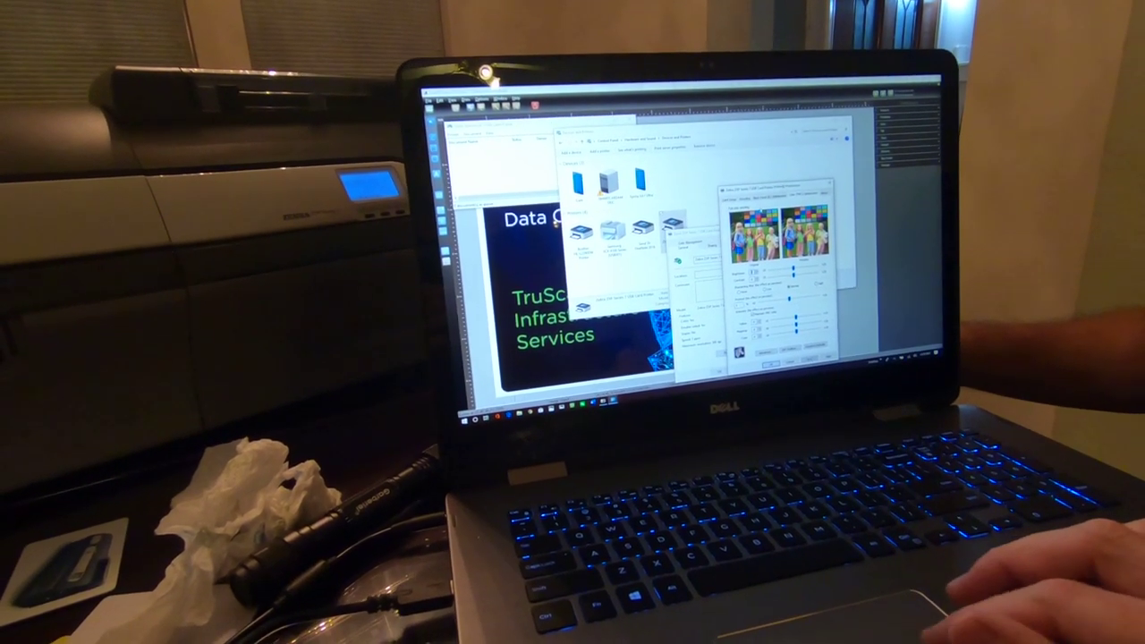
Apply the default color settings, close printer properties, and print the TruScale card design
click(771, 376)
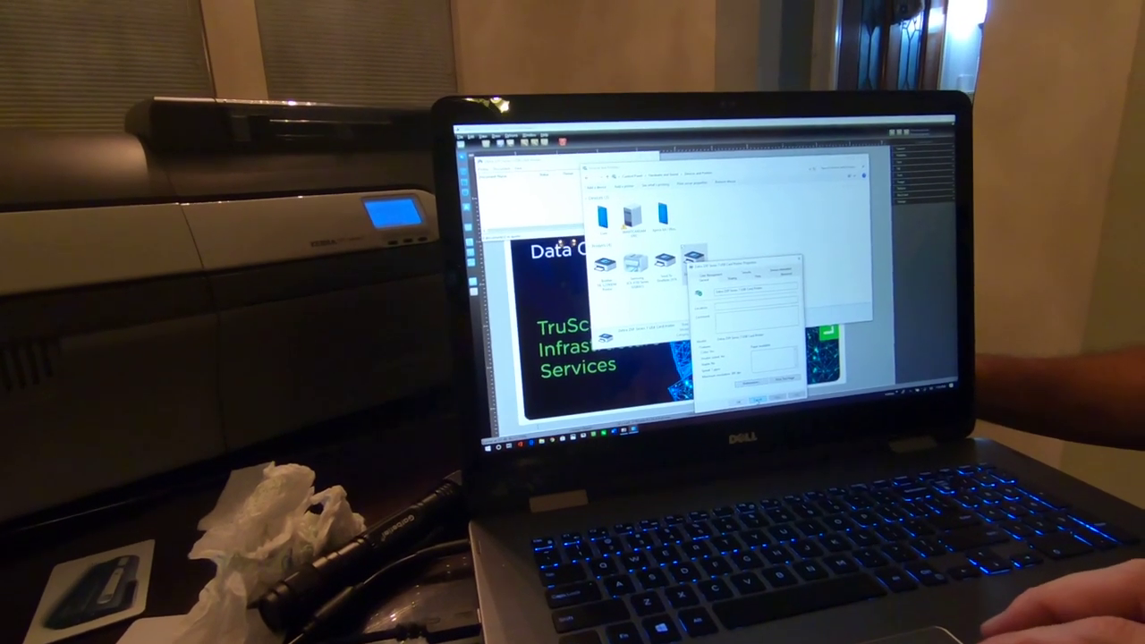
key(Return)
click(577, 126)
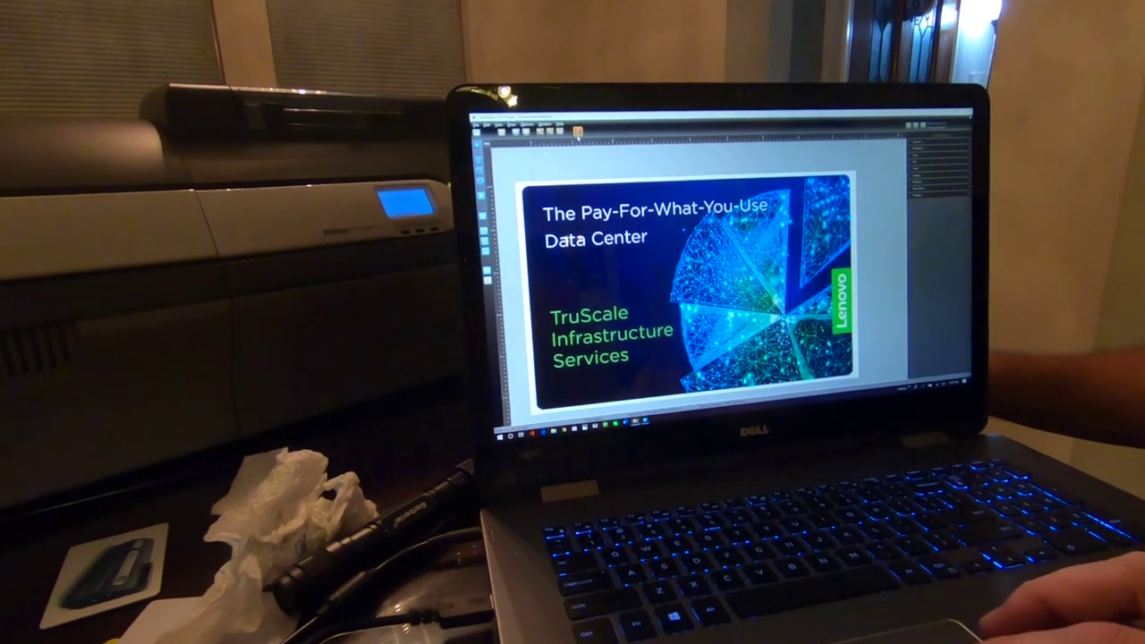
key(Return)
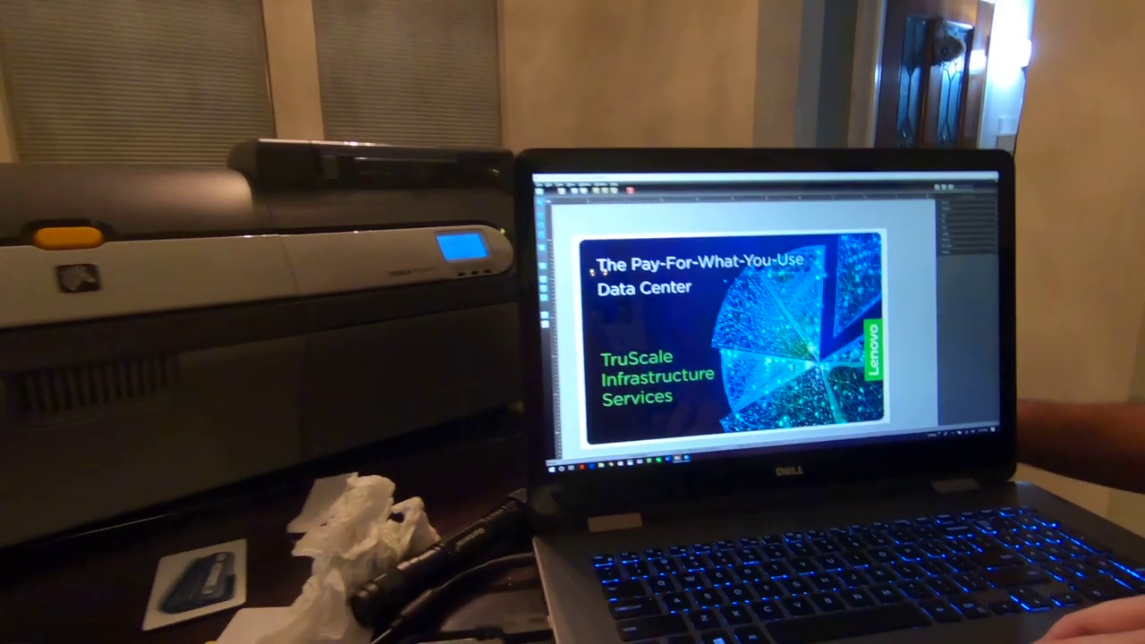